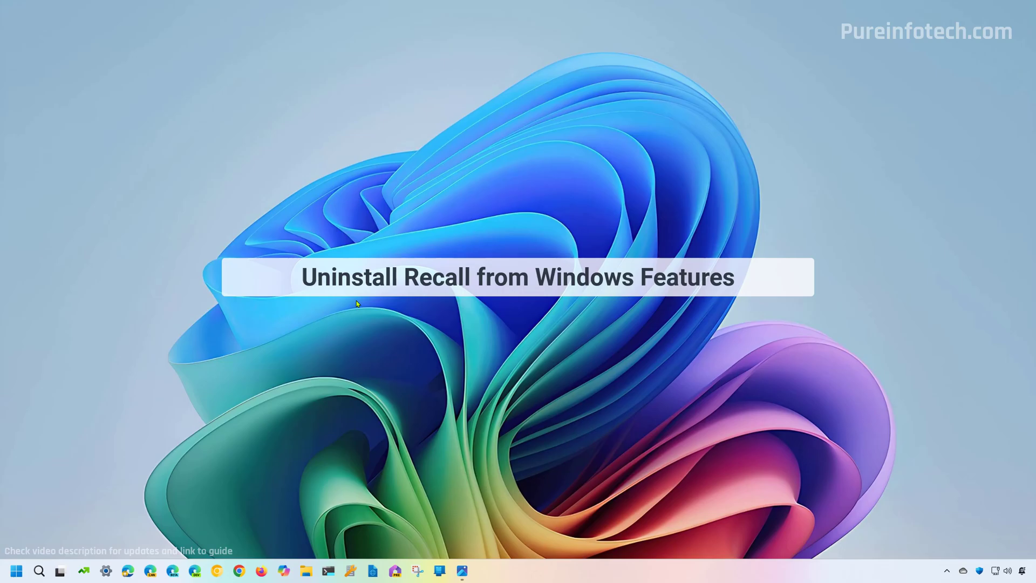
# Open Settings from Start search and go to System > Optional features
pyautogui.press('super')
pyautogui.write('settings')
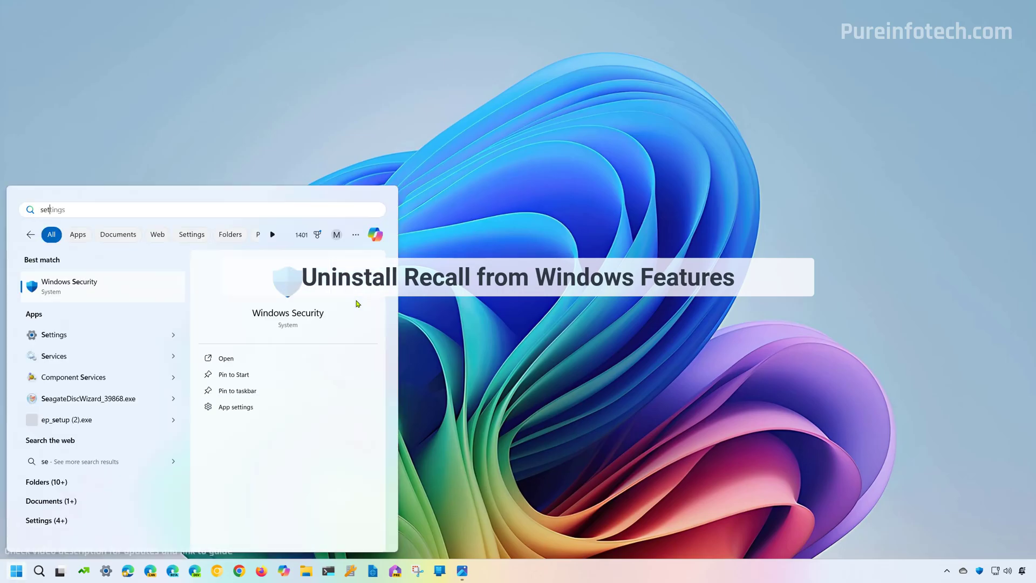
pyautogui.click(155, 289)
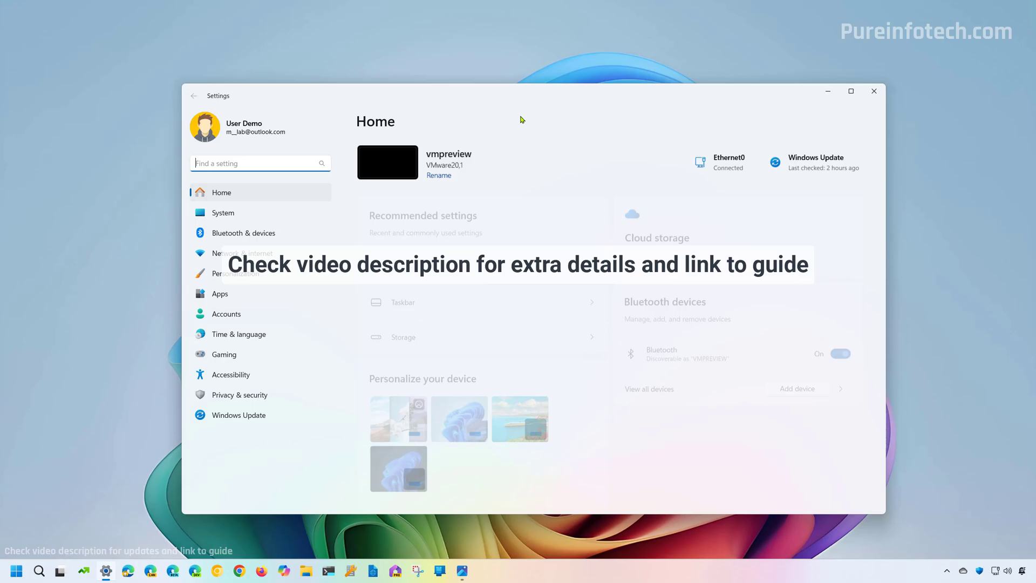
pyautogui.click(238, 216)
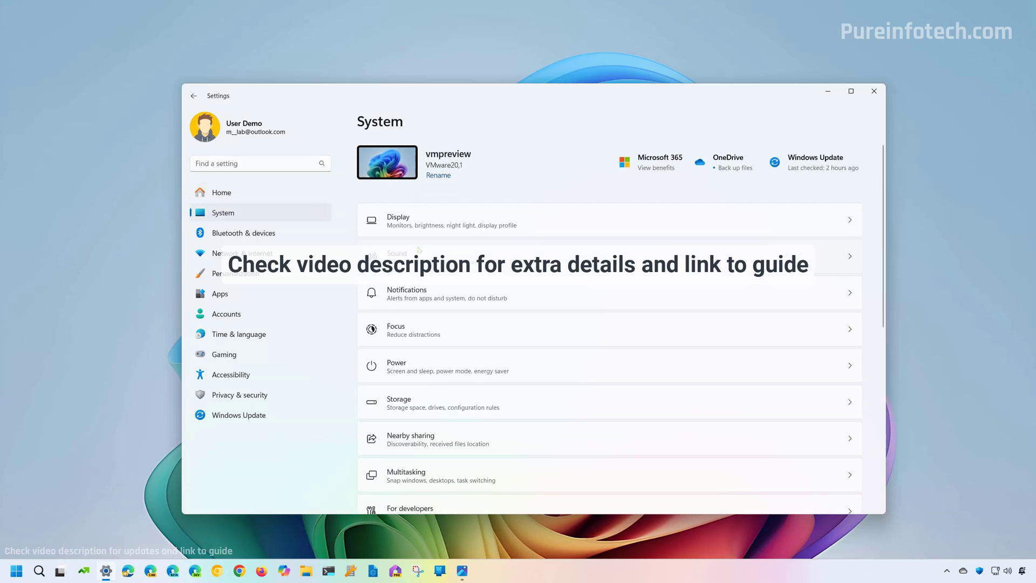
pyautogui.scroll(-10, 418, 249)
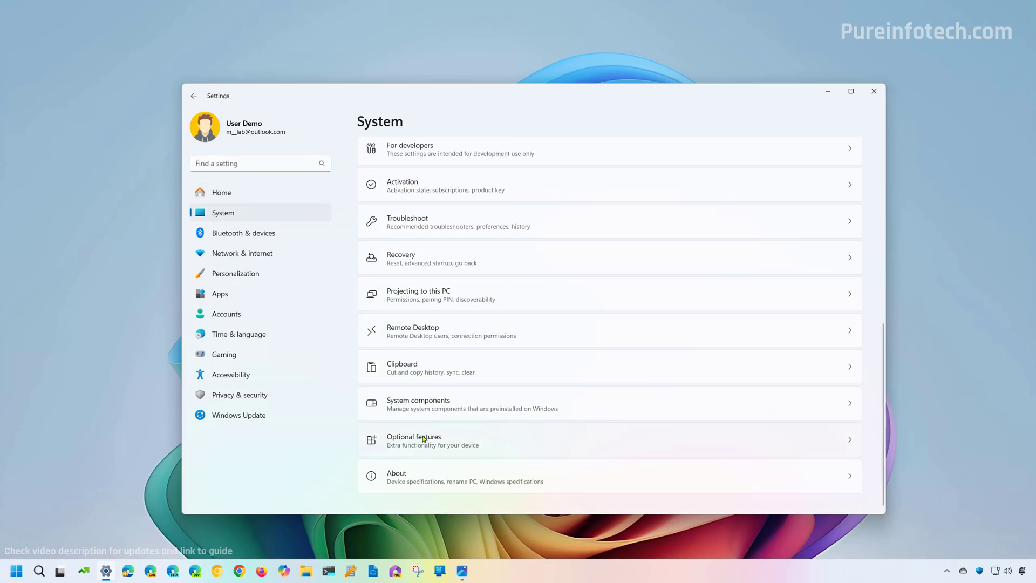
pyautogui.click(424, 439)
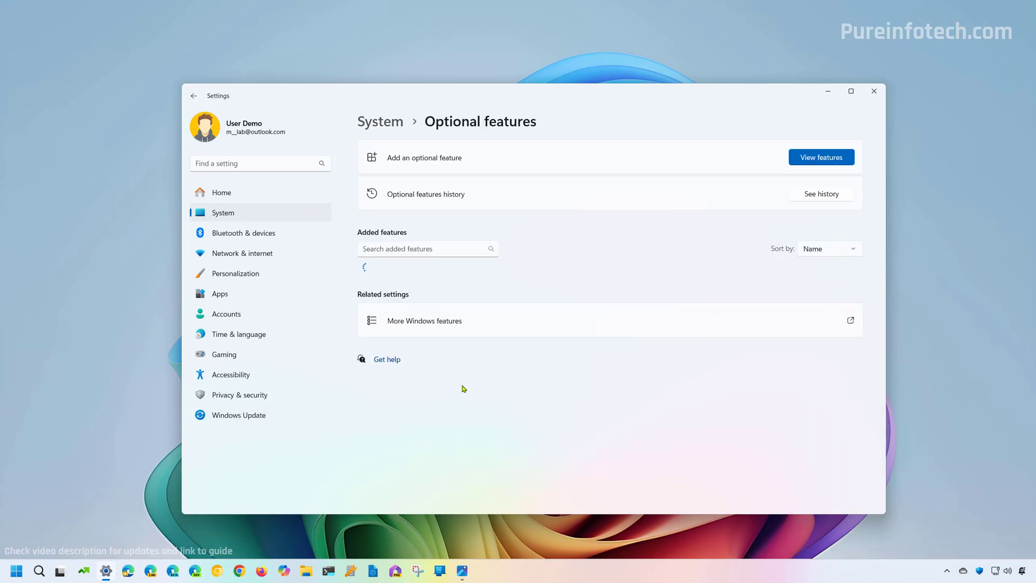
pyautogui.scroll(-10, 432, 351)
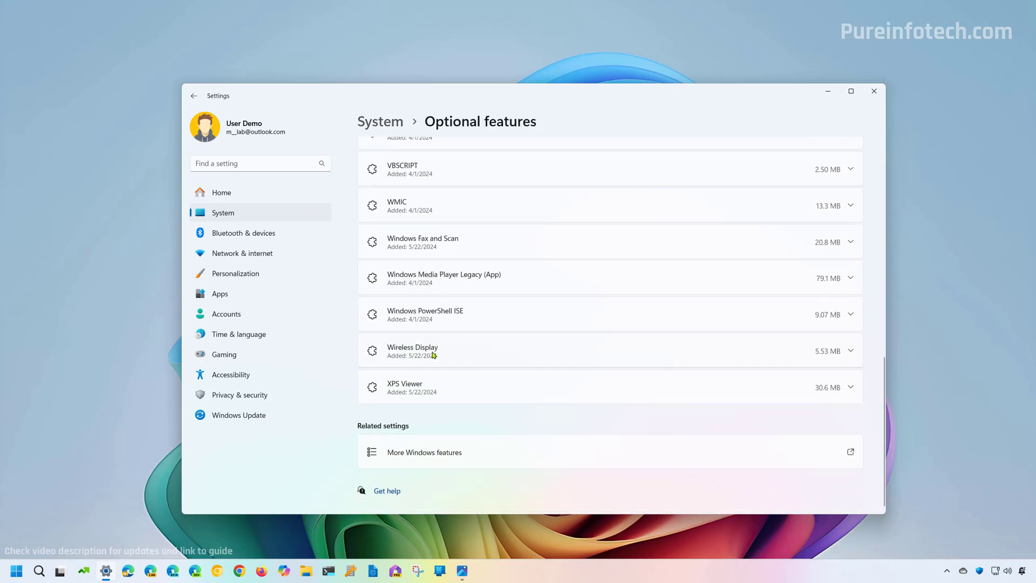
# Open More Windows features, uncheck Recall, apply with OK and close the completion message
pyautogui.click(435, 456)
pyautogui.click(827, 92)
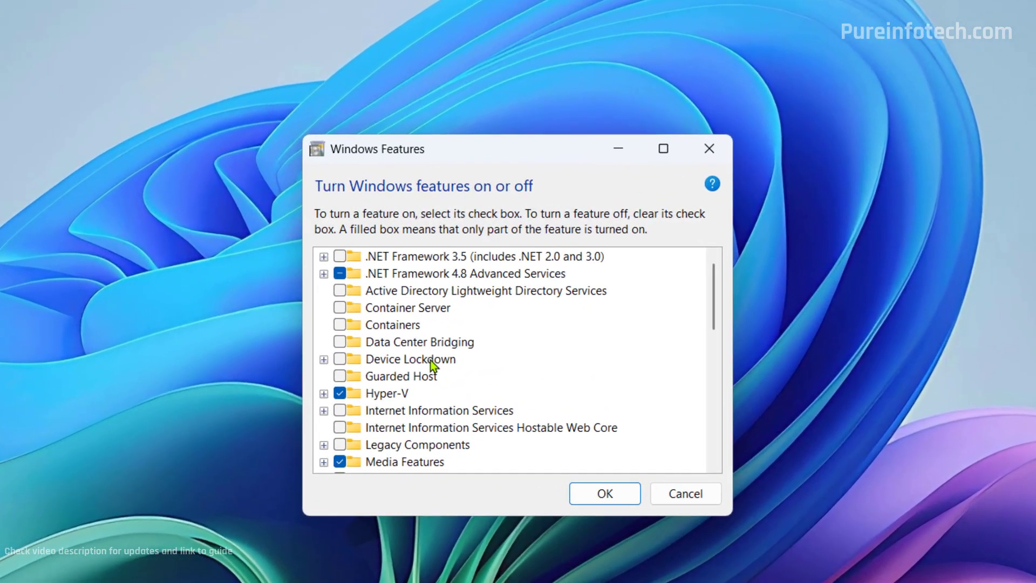
pyautogui.click(432, 361)
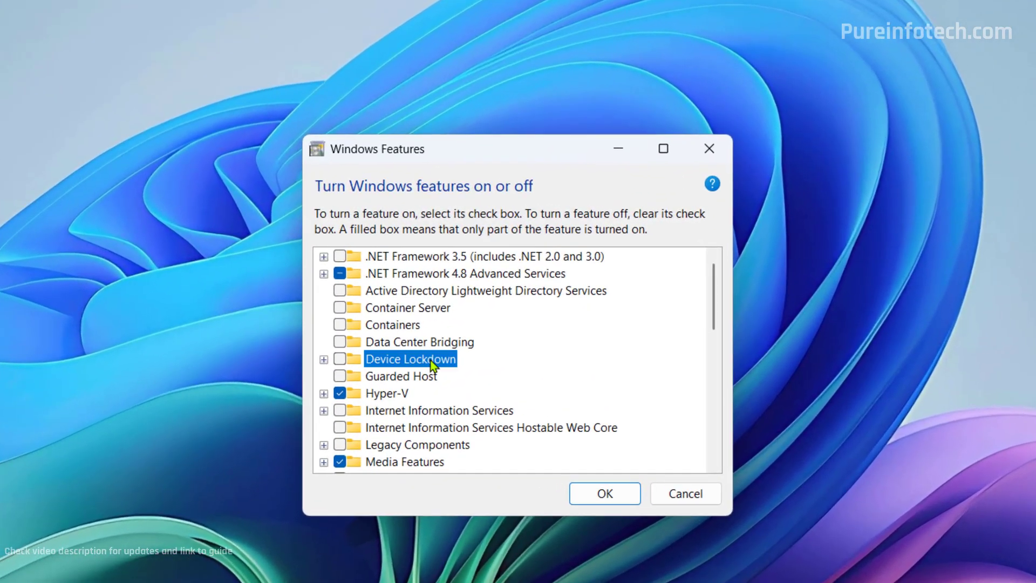
pyautogui.scroll(-3, 431, 364)
pyautogui.scroll(-1, 431, 364)
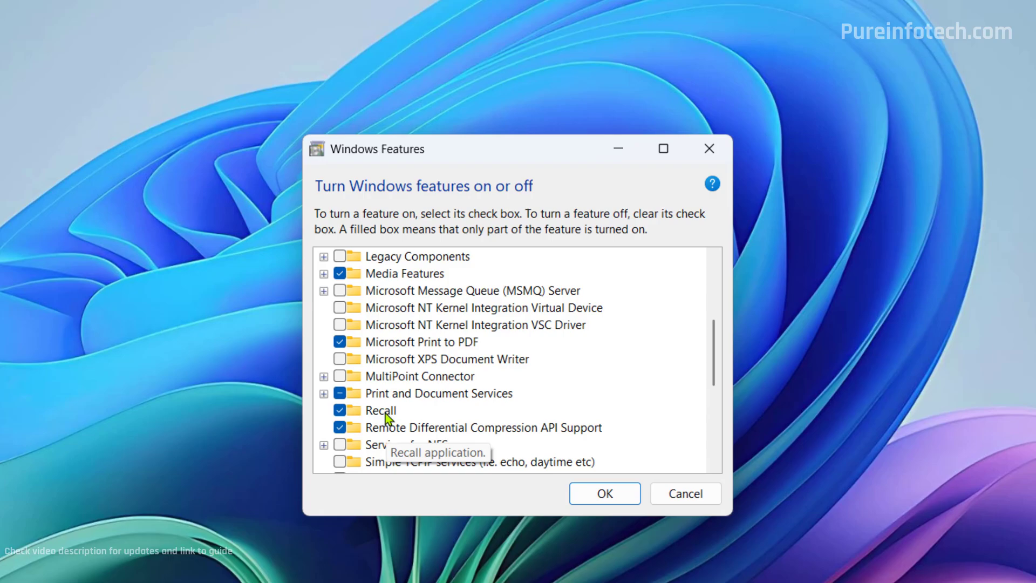
pyautogui.click(385, 411)
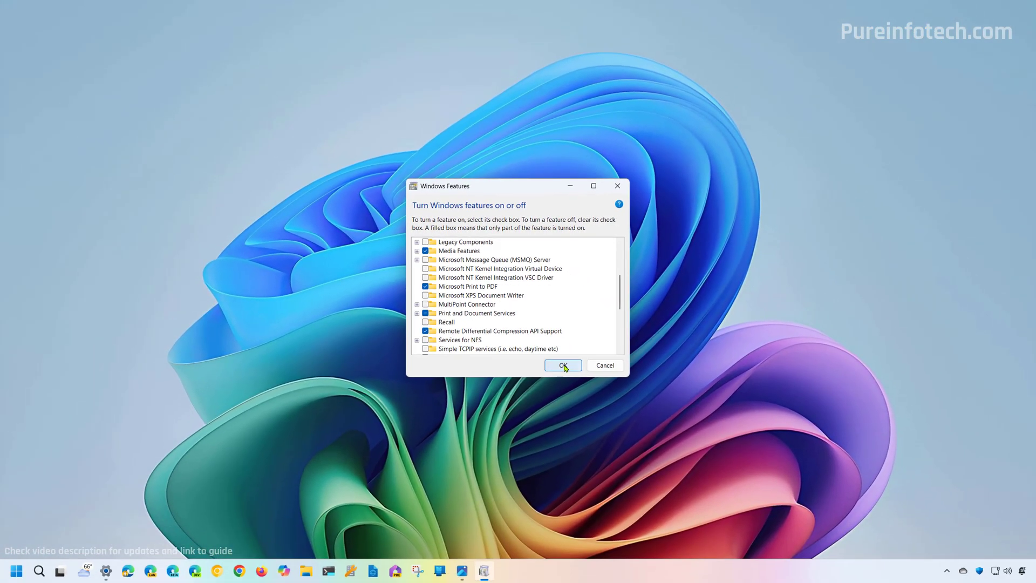
pyautogui.click(563, 366)
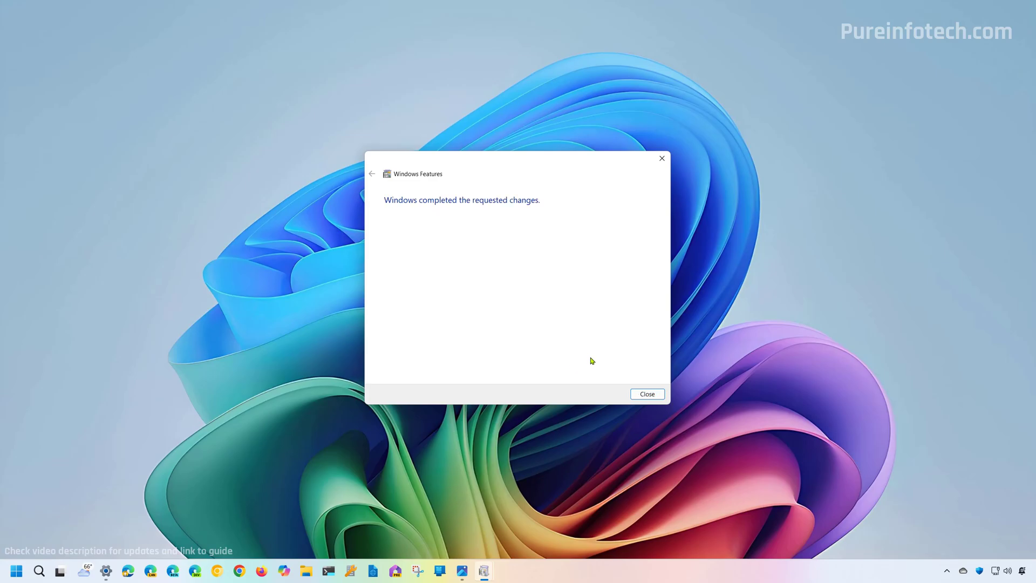
pyautogui.click(648, 394)
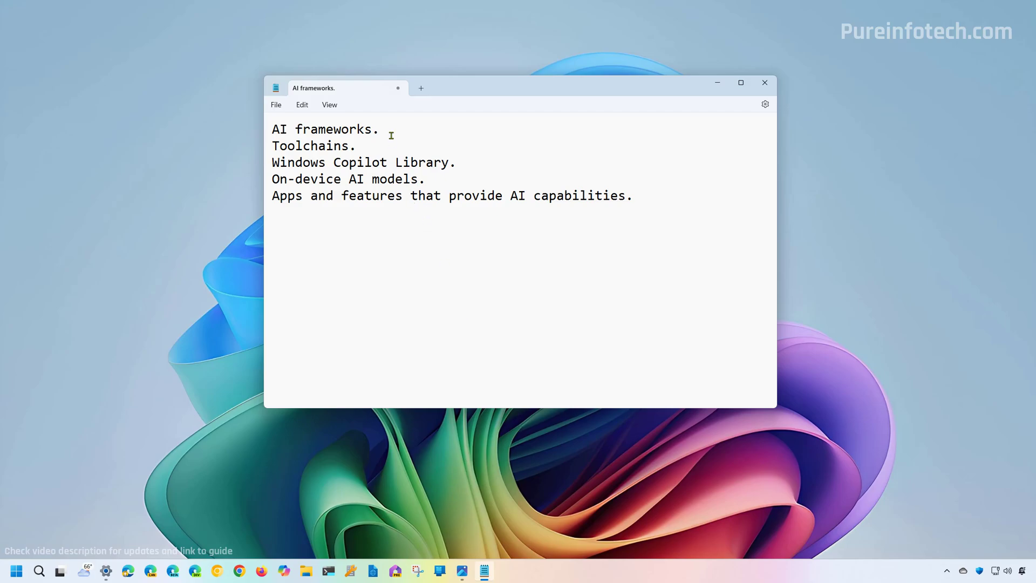
# Point out the Toolchains, Windows Copilot Library and On-device AI models lines in the note
pyautogui.click(417, 150)
pyautogui.click(476, 164)
pyautogui.click(448, 182)
# Minimize the Notepad note, nudge the Windows Features dialog left, and tick Data Center Bridging
pyautogui.click(717, 83)
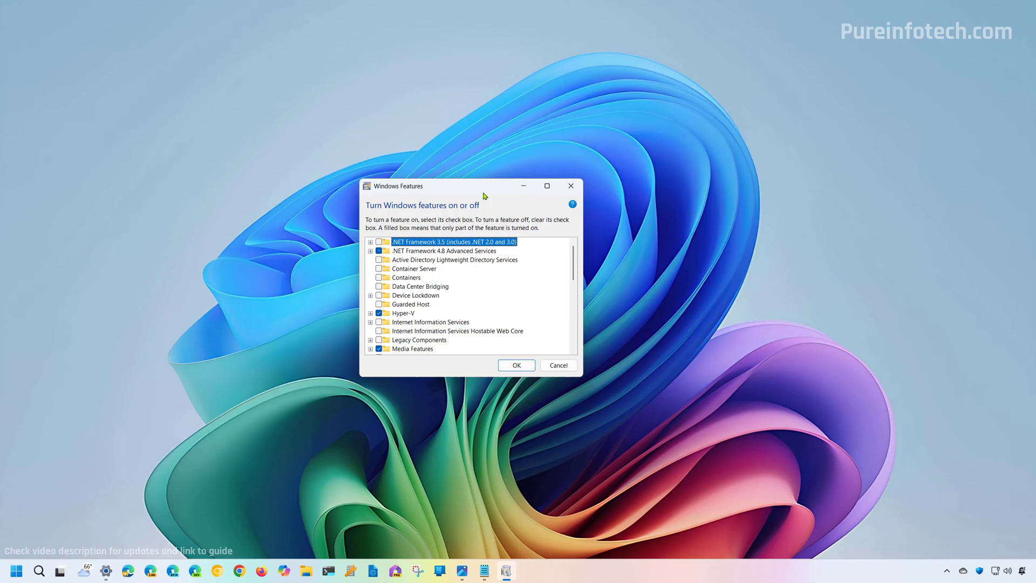
pyautogui.moveTo(444, 187); pyautogui.dragTo(429, 189)
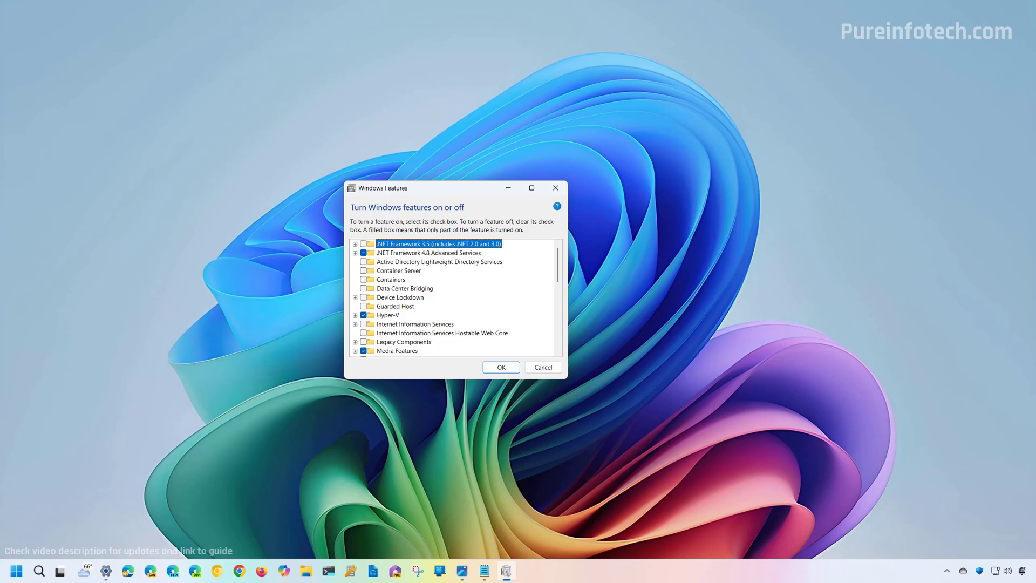
pyautogui.click(363, 290)
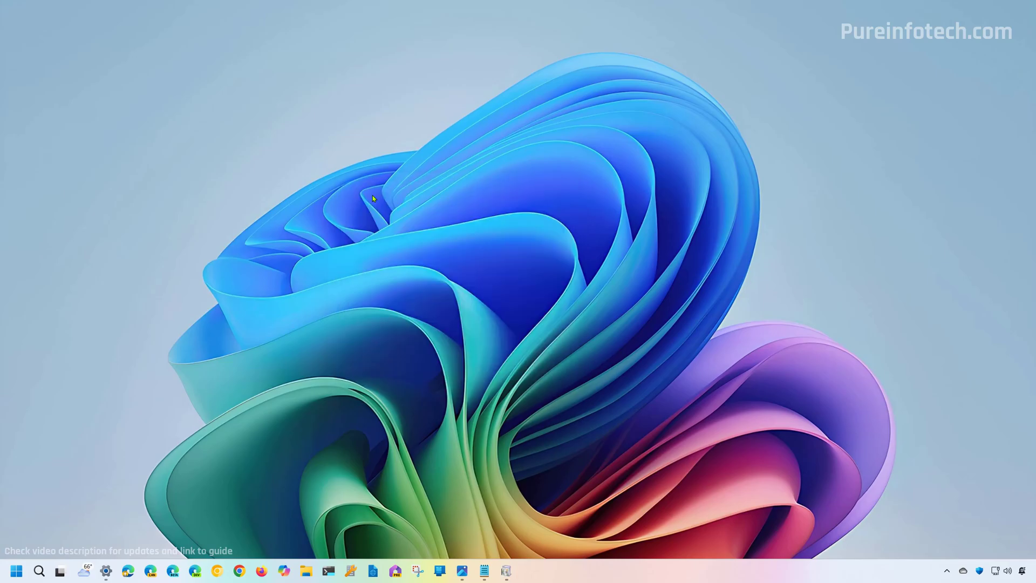
pyautogui.click(106, 570)
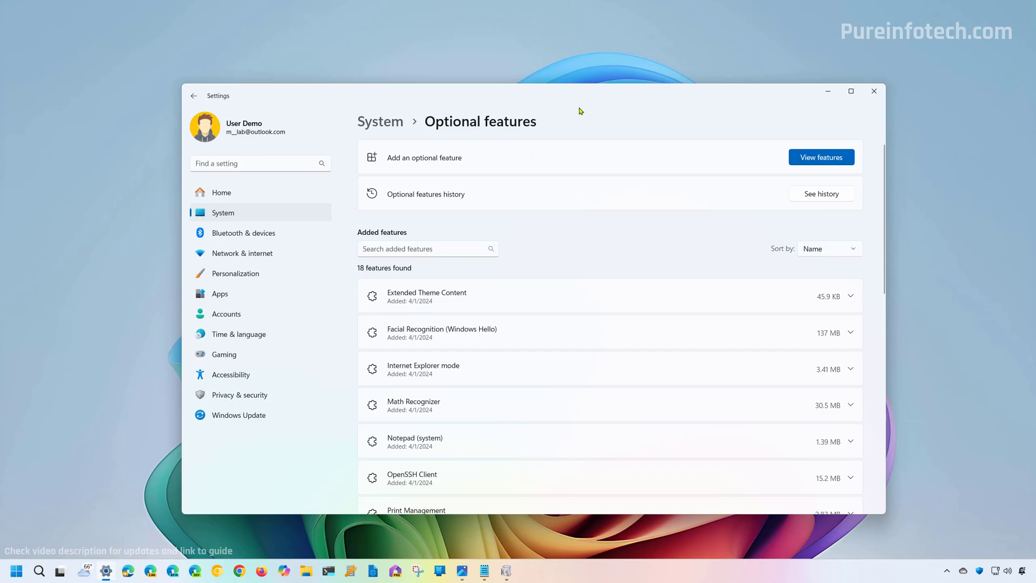
pyautogui.click(800, 162)
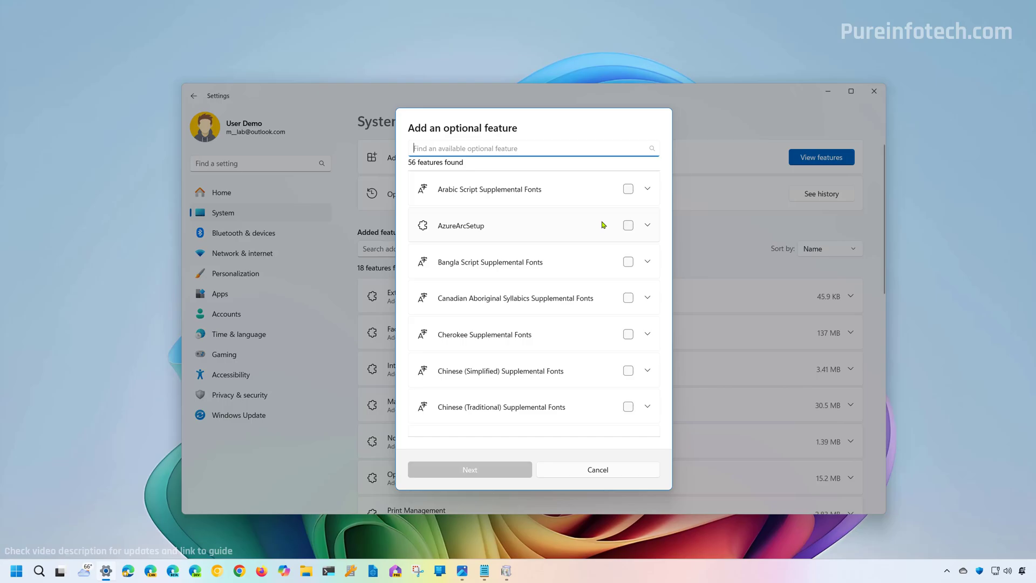
pyautogui.press('Escape')
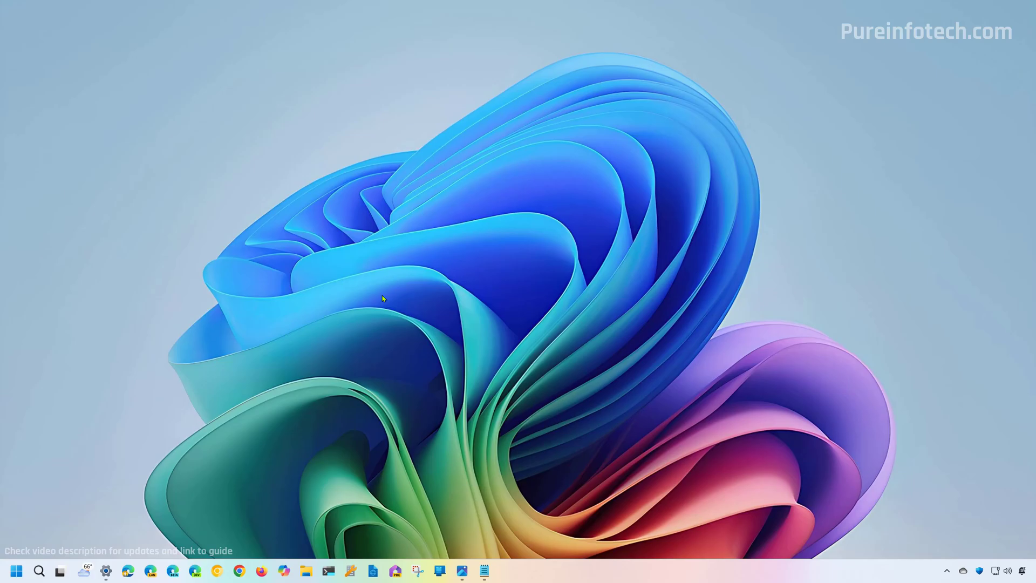
# Reopen the Windows Features dialog by searching 'turn' in Start
pyautogui.press('super')
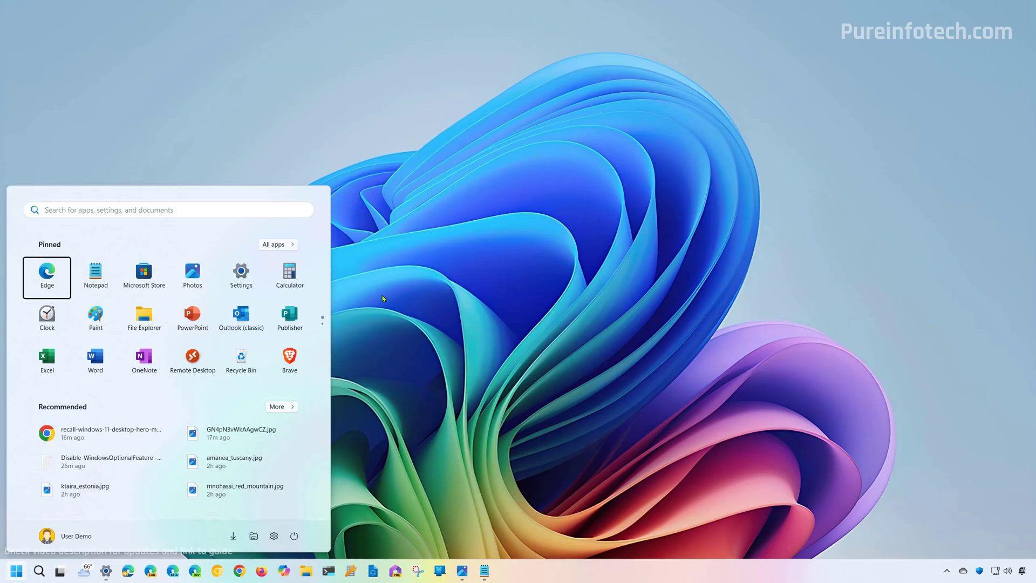
pyautogui.write('turn')
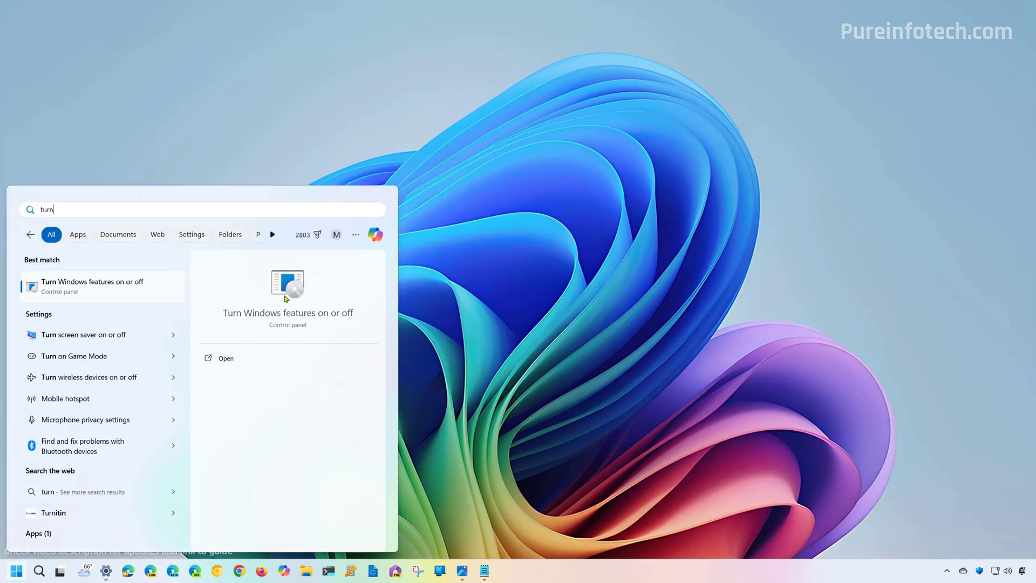
pyautogui.click(128, 287)
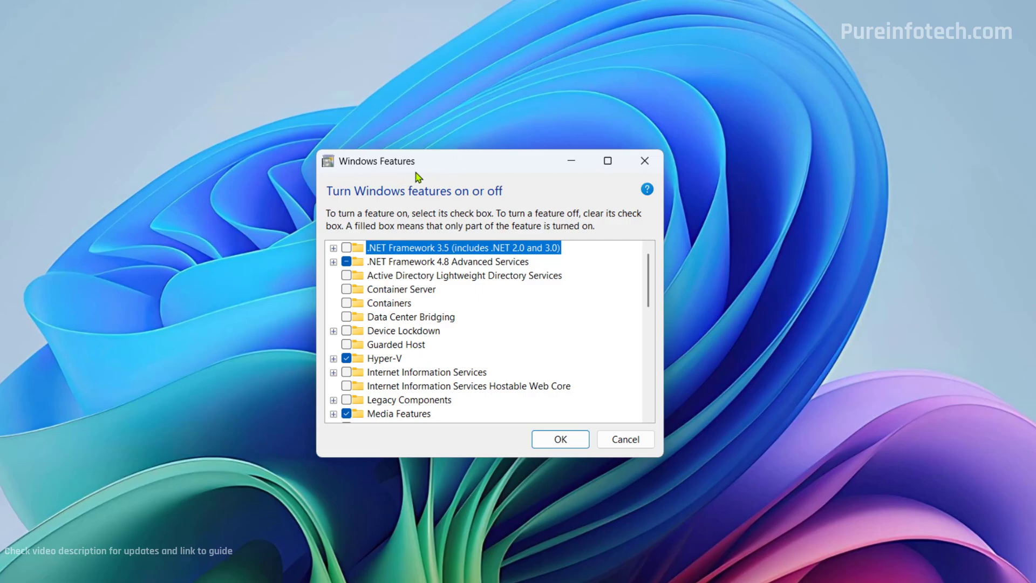
pyautogui.moveTo(647, 284); pyautogui.dragTo(642, 355)
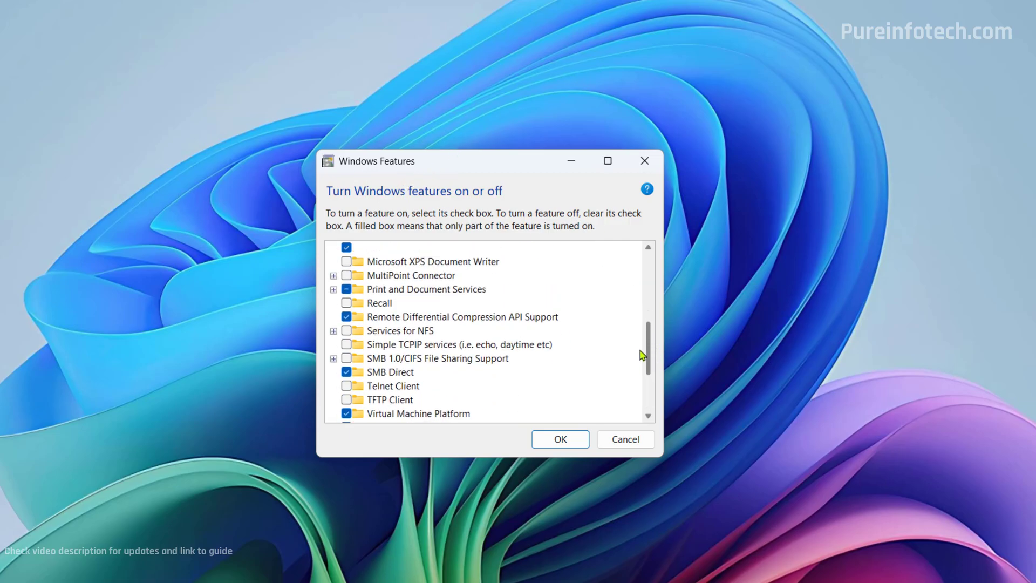
# Tick Recall again, apply with OK and close the completed-changes message
pyautogui.click(347, 303)
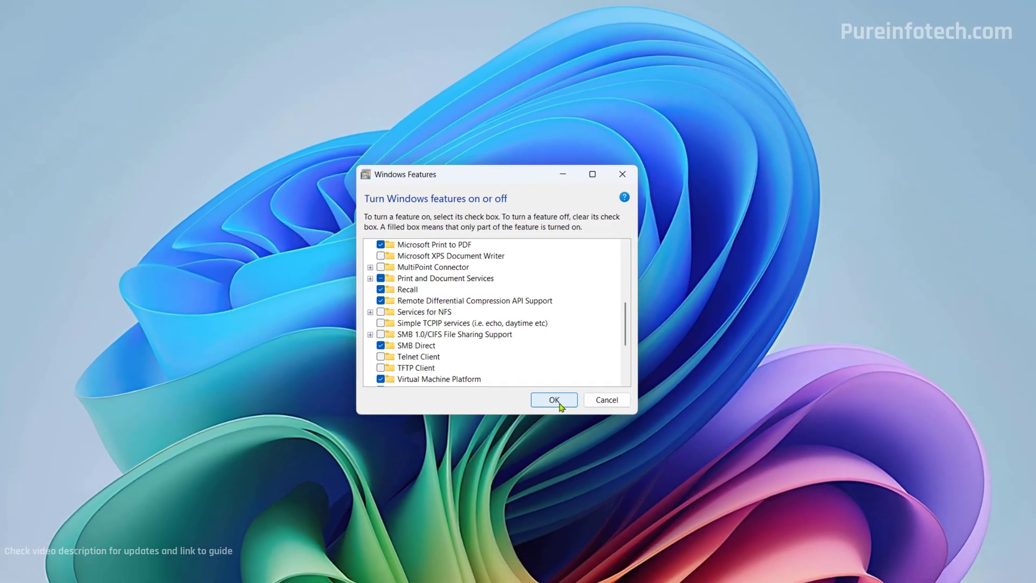
pyautogui.click(566, 444)
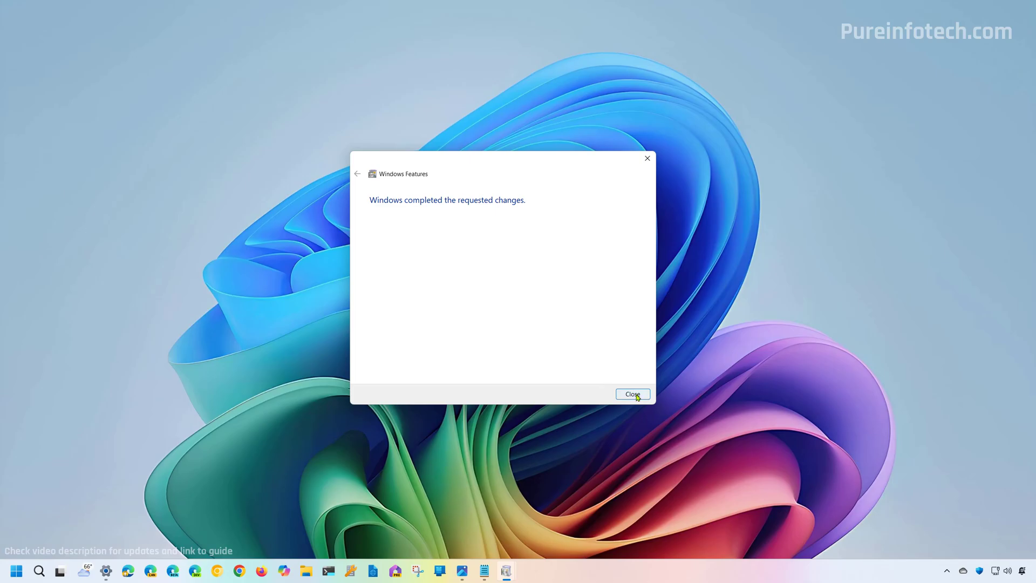
pyautogui.click(634, 394)
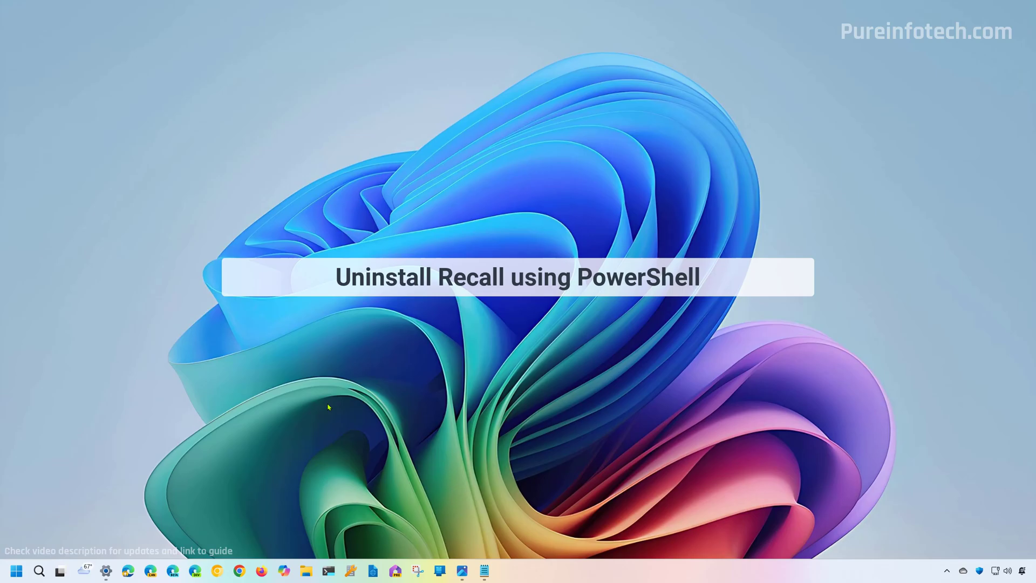
# Run Terminal Preview as administrator and open a Windows PowerShell tab
pyautogui.press('super')
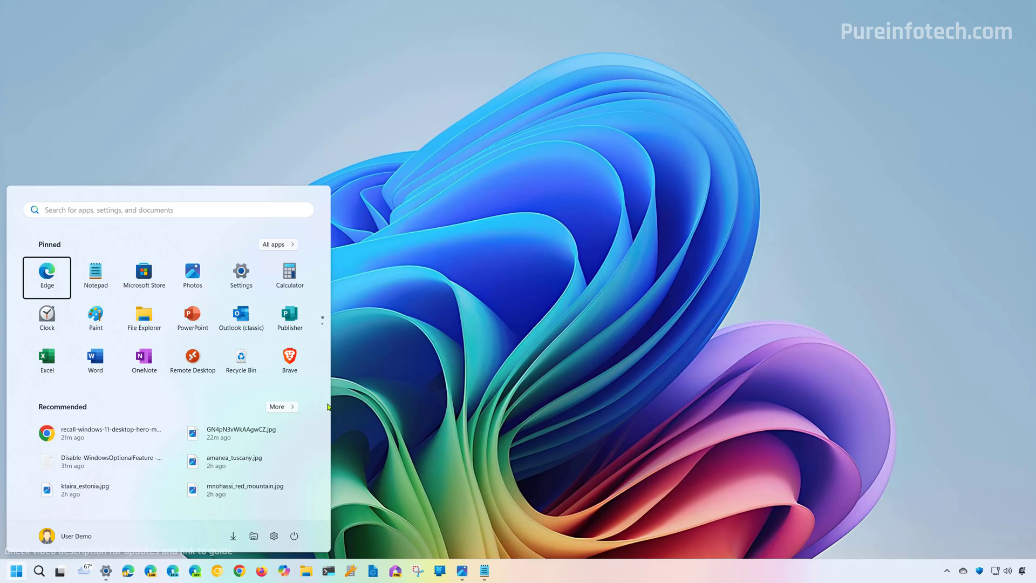
pyautogui.write('term')
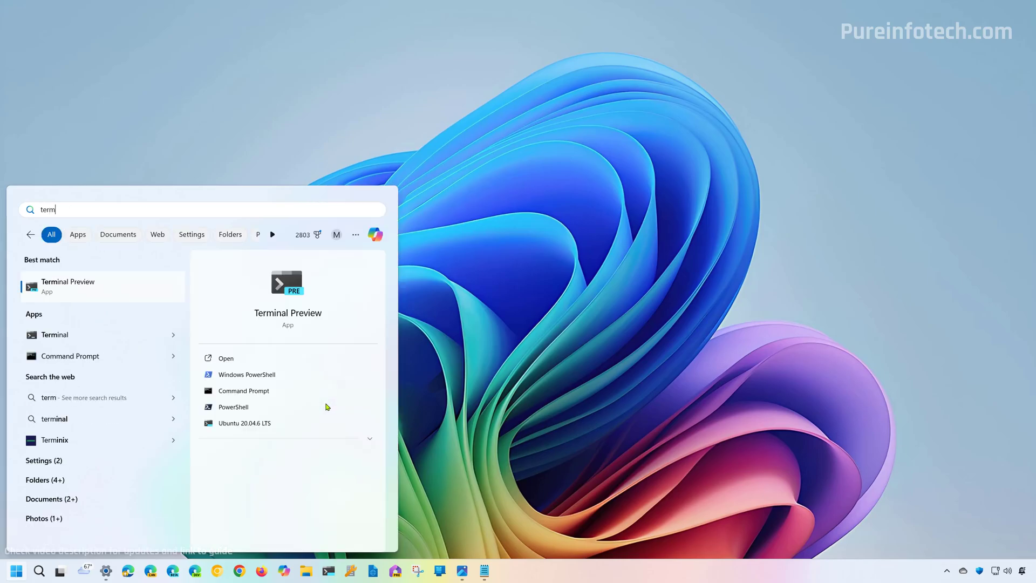
pyautogui.rightClick(116, 283)
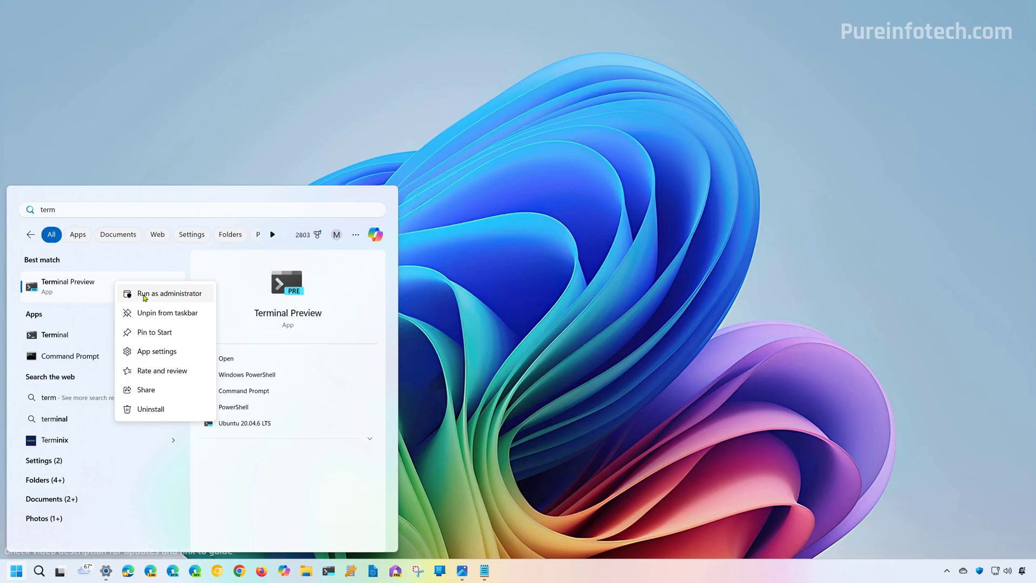
pyautogui.click(145, 294)
pyautogui.click(449, 374)
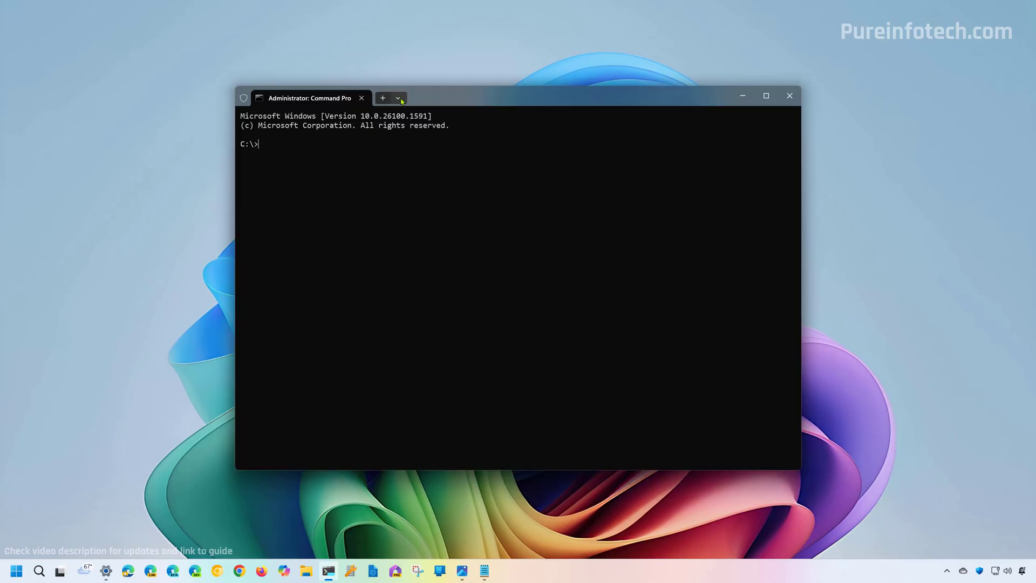
pyautogui.click(398, 99)
pyautogui.click(405, 116)
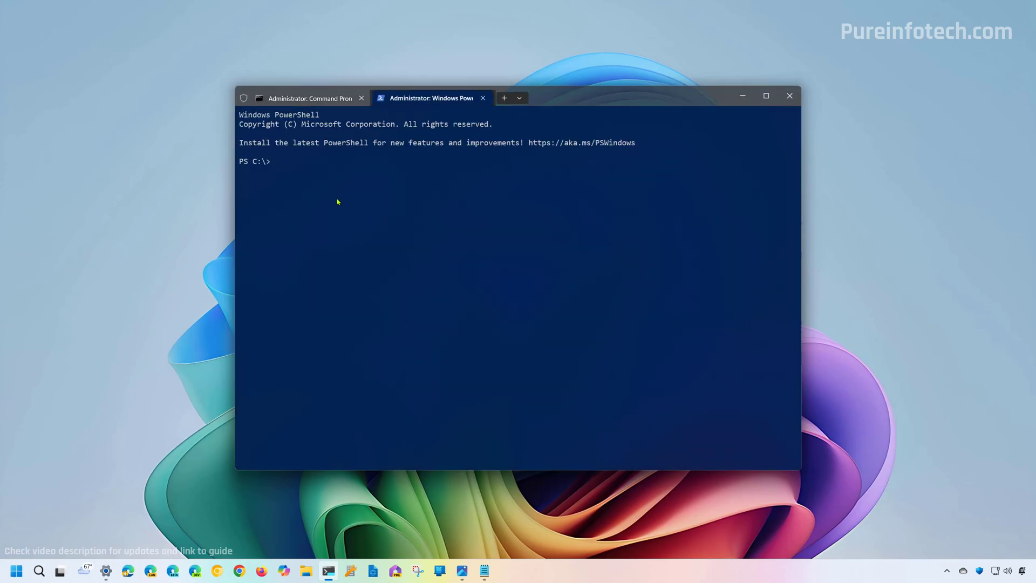
# Clear the screen, run Disable-WindowsOptionalFeature for Recall, then Enable-WindowsOptionalFeature to restore it
pyautogui.write('cls')
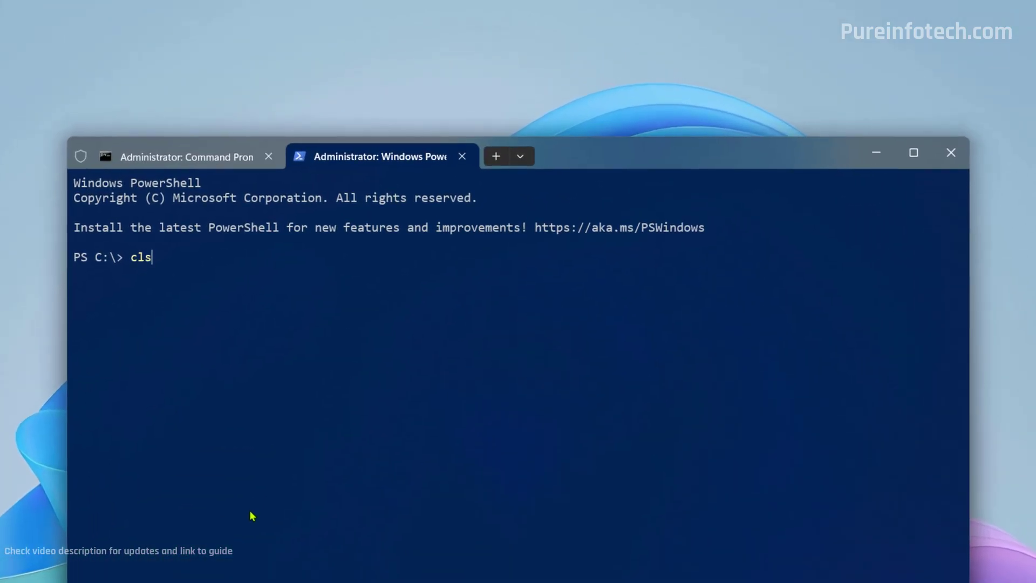
pyautogui.press('Return')
pyautogui.write('Disable-WindowsOptionalFeature -Online -FeatureName "Recall"')
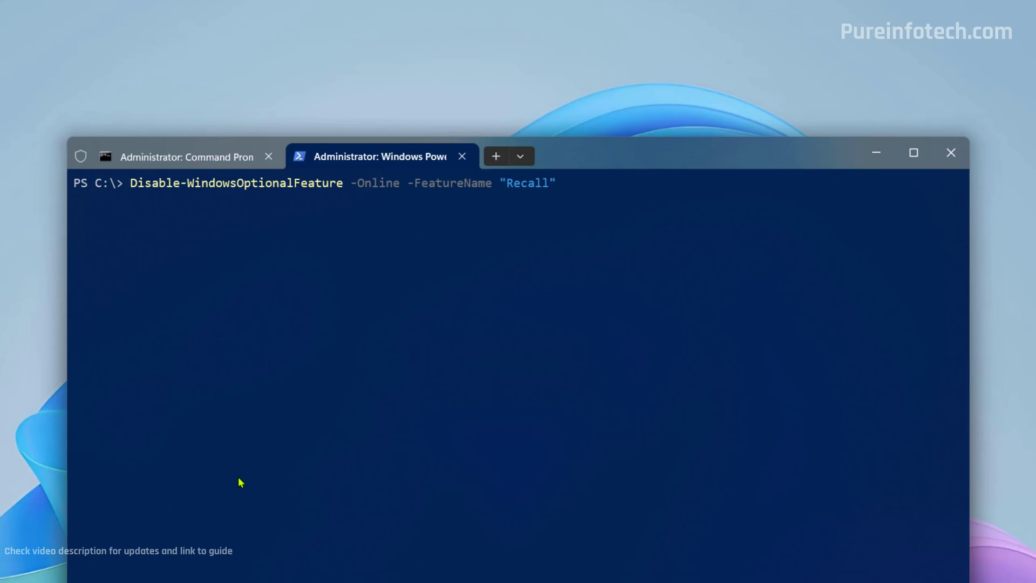
pyautogui.hotkey('ctrl', '+')
pyautogui.hotkey('ctrl', '+')
pyautogui.hotkey('ctrl', '+')
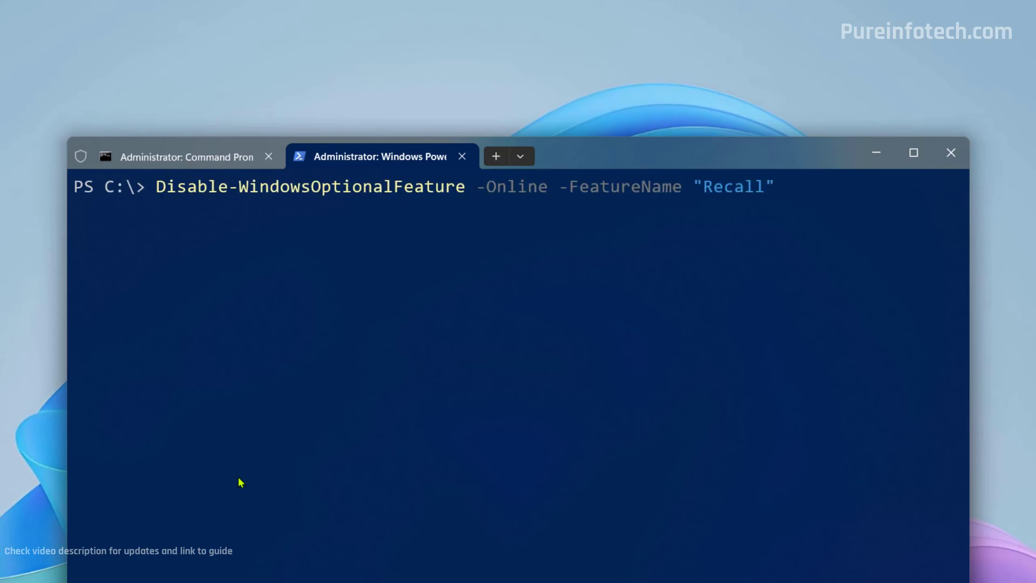
pyautogui.press('Return')
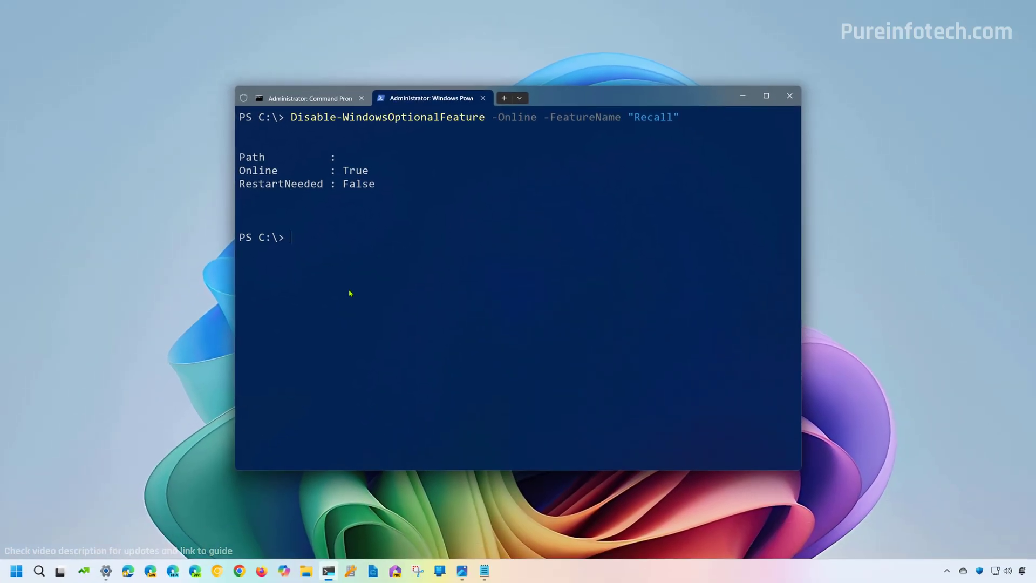
pyautogui.write('Enable-WindowsOptionalFeature -Online -FeatureName "Recall"')
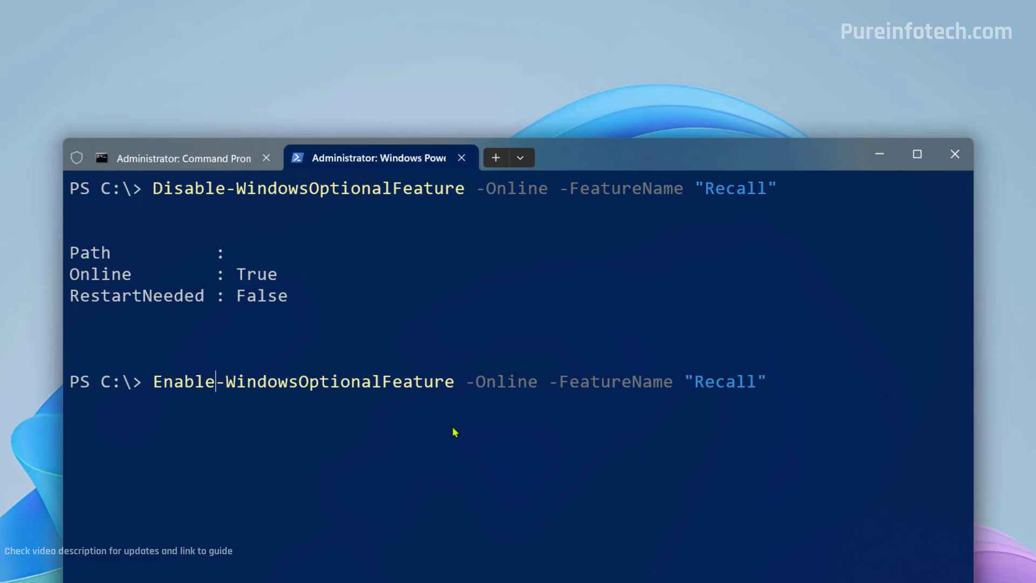
pyautogui.press('Return')
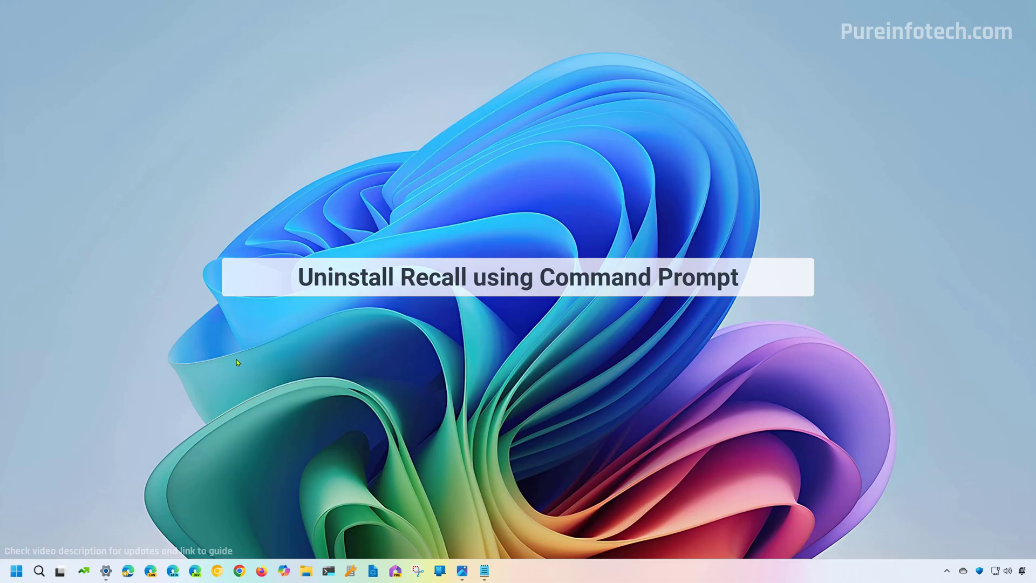
# Launch Terminal Preview as administrator in a Command Prompt session
pyautogui.press('super')
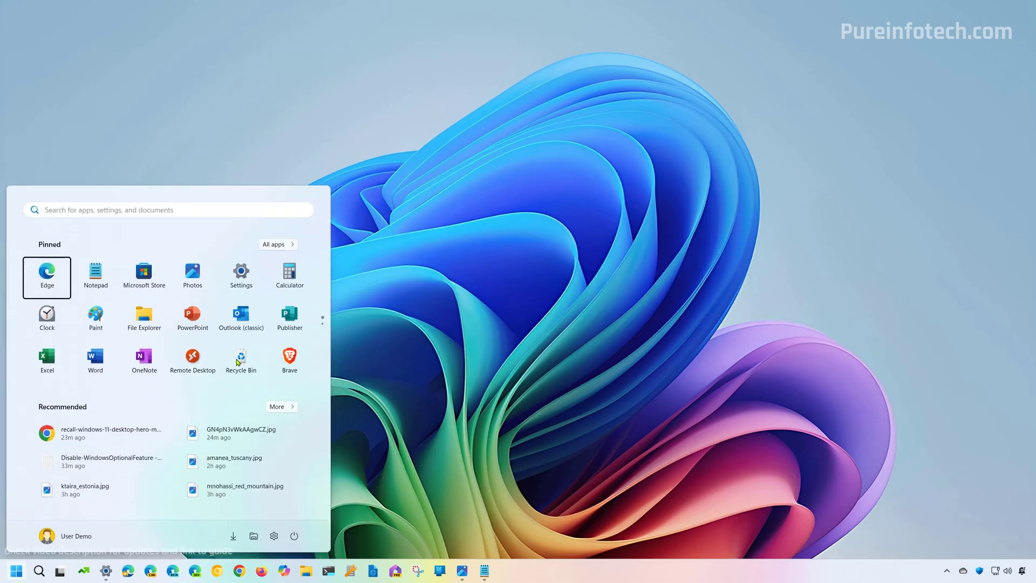
pyautogui.write('term')
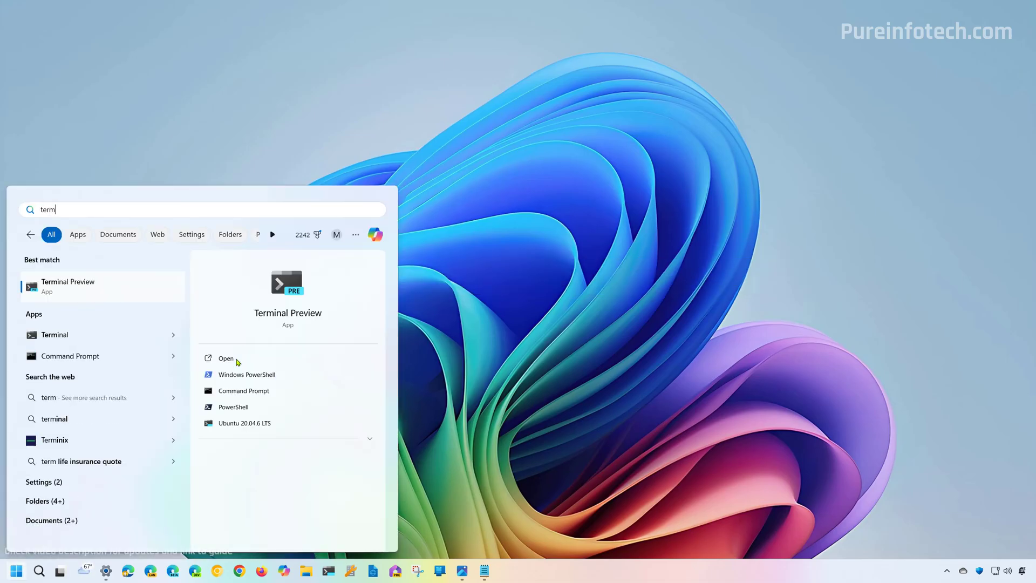
pyautogui.rightClick(134, 291)
pyautogui.click(189, 306)
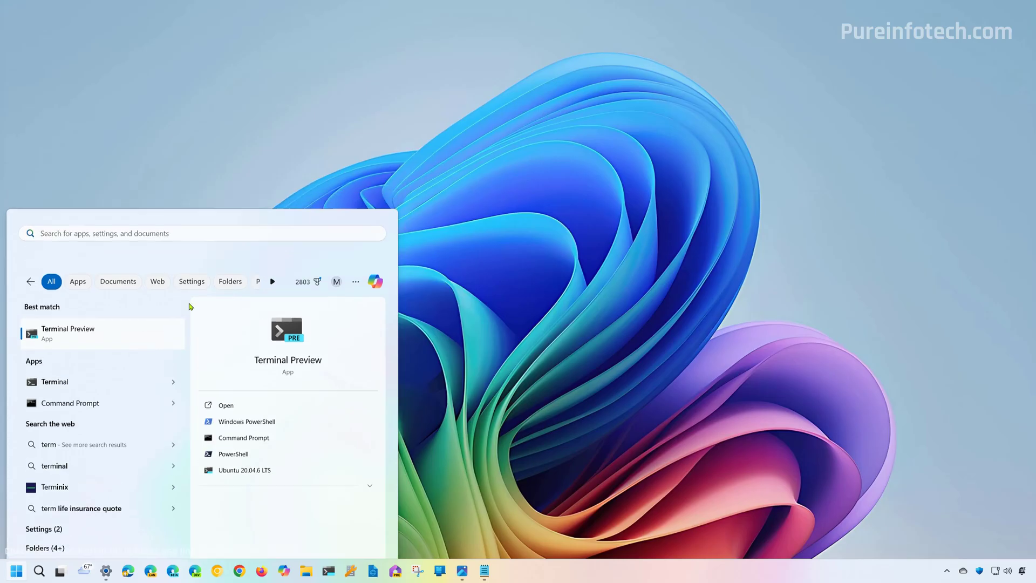
pyautogui.click(475, 372)
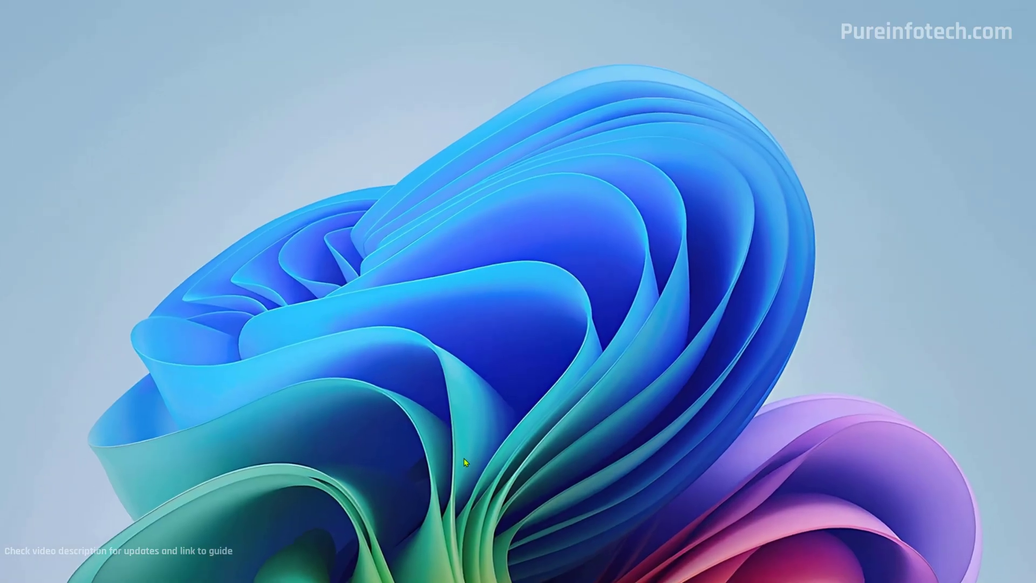
# Clear the screen and run Dism /online /Disable-Feature /FeatureName:"Recall"
pyautogui.write('cl')
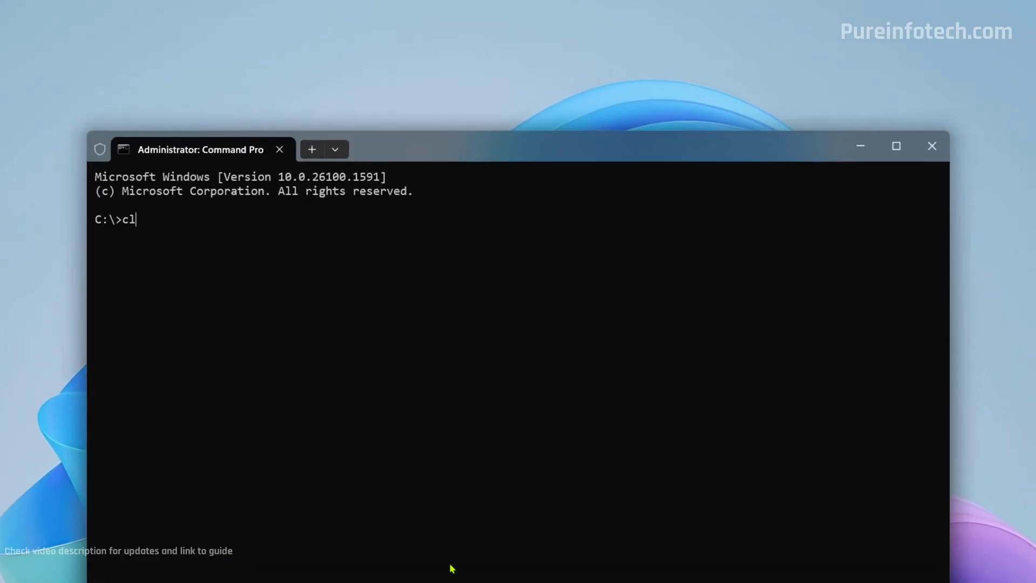
pyautogui.write('s')
pyautogui.press('Return')
pyautogui.write('Dism /online /Disable-Feature /FeatureName:"Recall"')
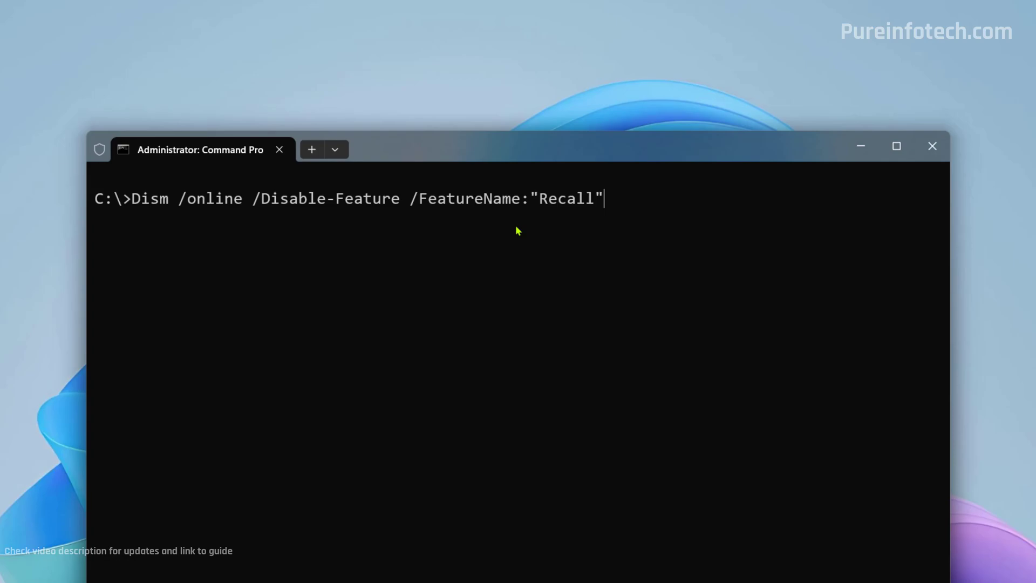
pyautogui.press('Return')
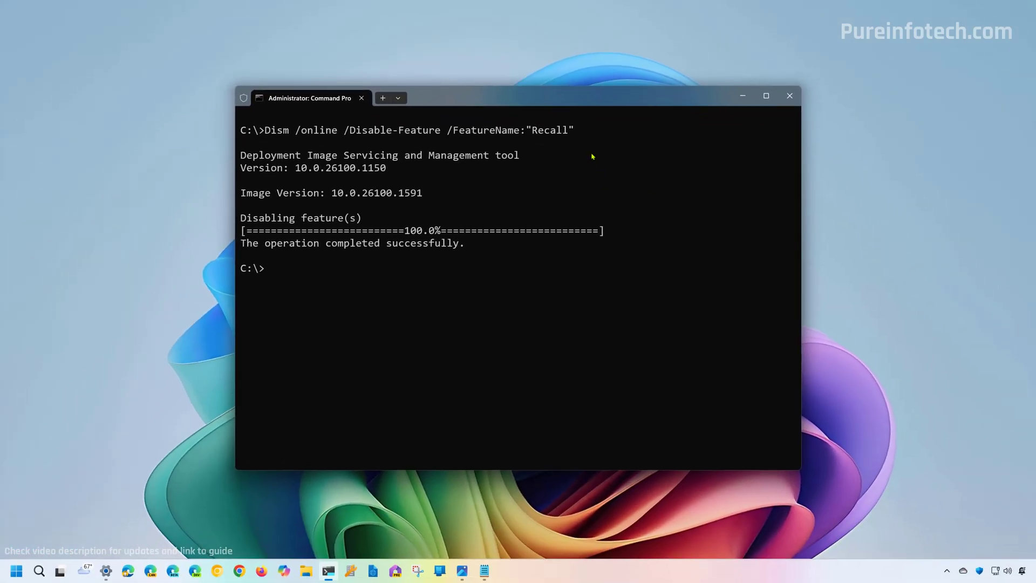
# Rerun the DISM command with /Enable-Feature to turn Recall back on
pyautogui.press('Up')
pyautogui.press('BackSpace')
pyautogui.press('BackSpace')
pyautogui.press('BackSpace')
pyautogui.press('BackSpace')
pyautogui.press('BackSpace')
pyautogui.press('BackSpace')
pyautogui.press('BackSpace')
pyautogui.write('Enable-Feature /FeatureName:"Recall')
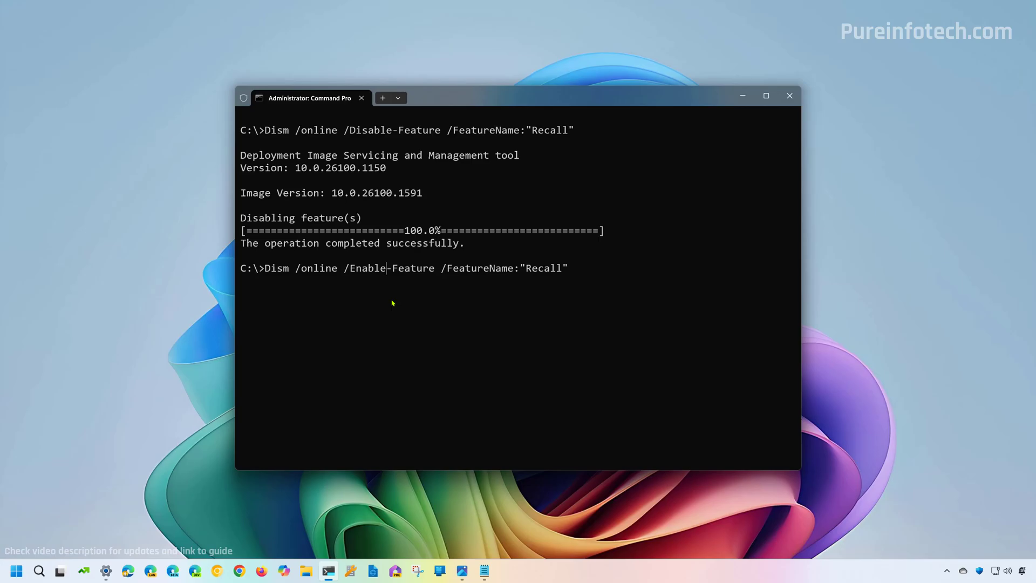
pyautogui.press('Return')
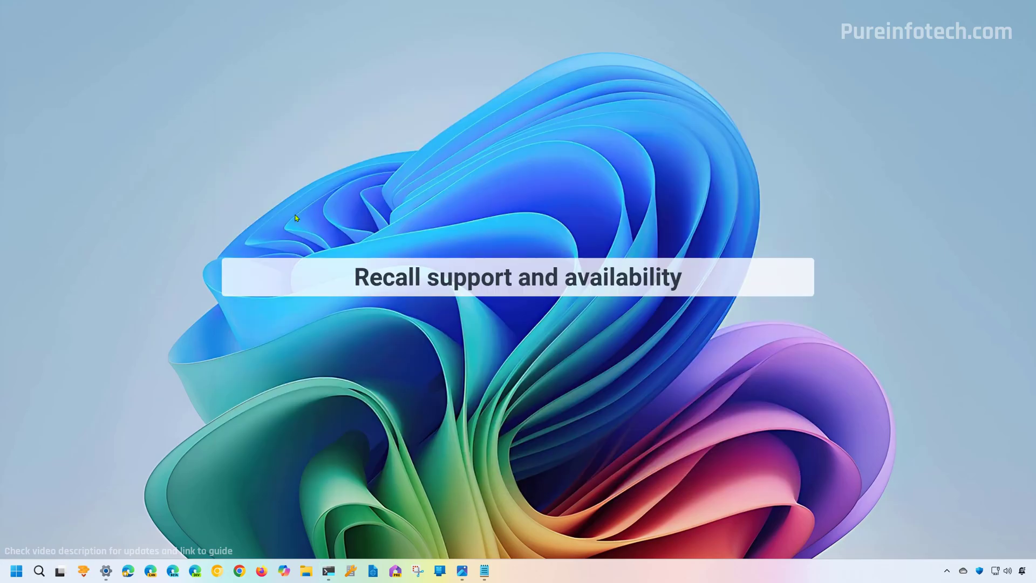